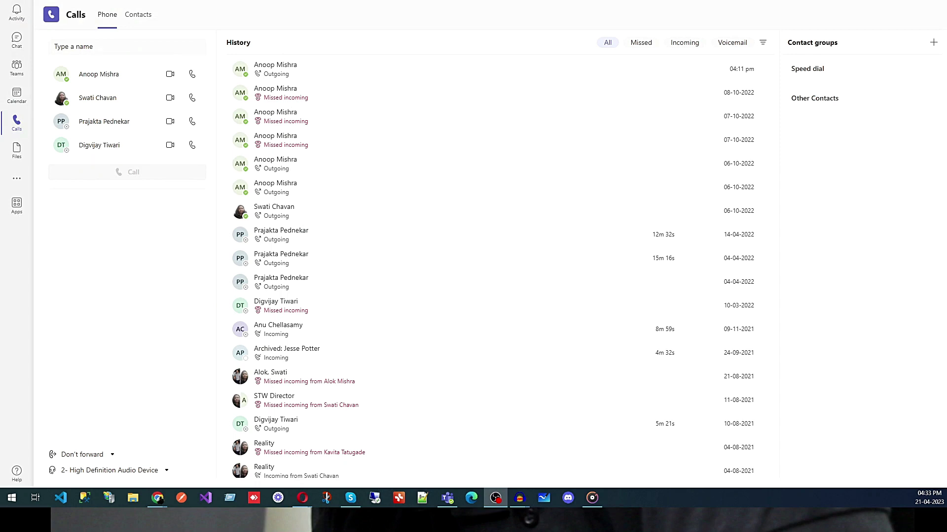
Look around the Calls page: the call box, Contacts, and a cancelled new-contact form, then return to Phone
left_click(20, 127)
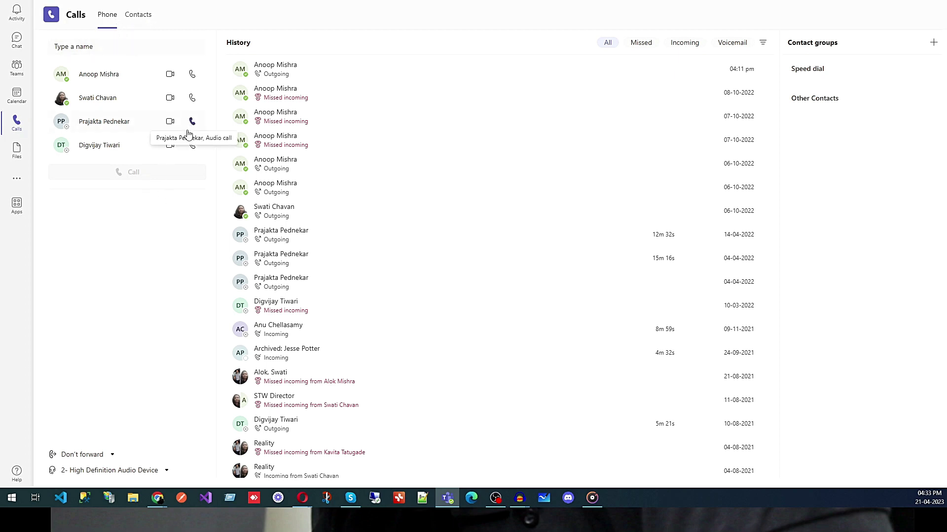
left_click(81, 47)
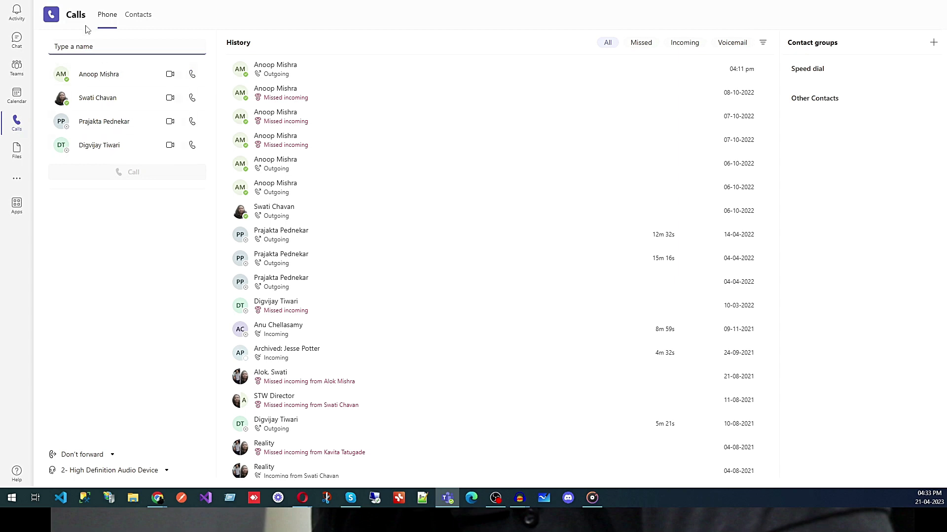
left_click(142, 17)
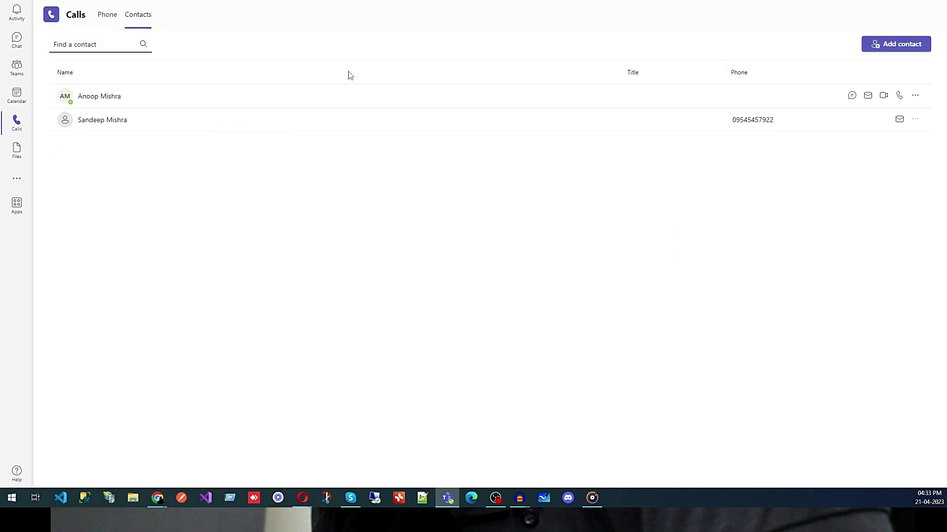
left_click(901, 44)
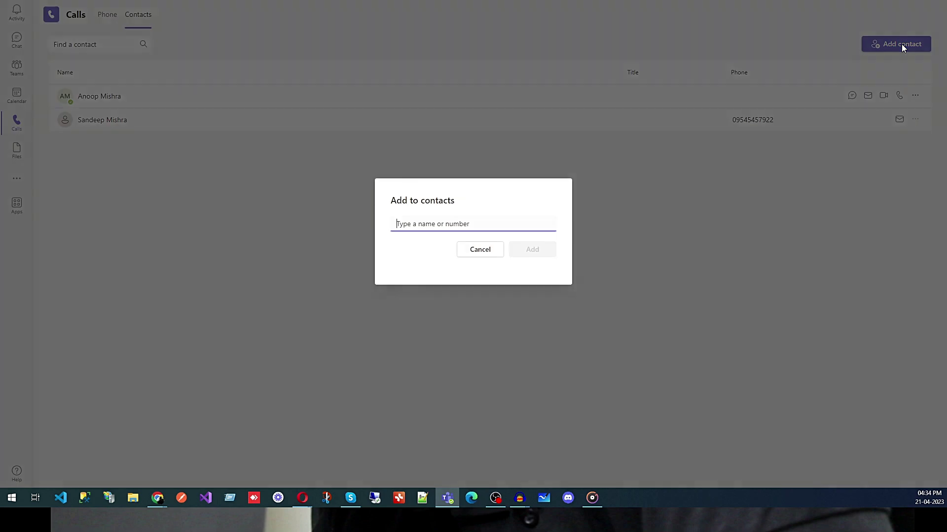
left_click(492, 253)
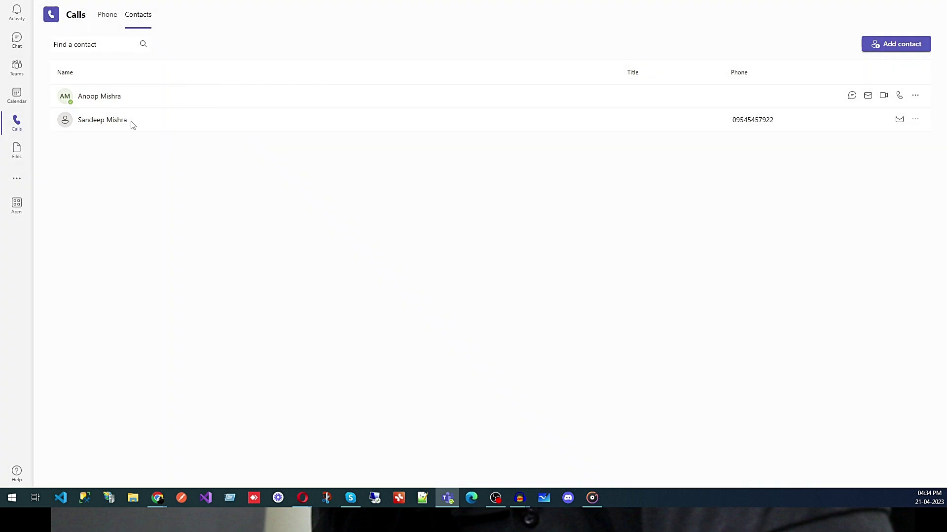
left_click(107, 18)
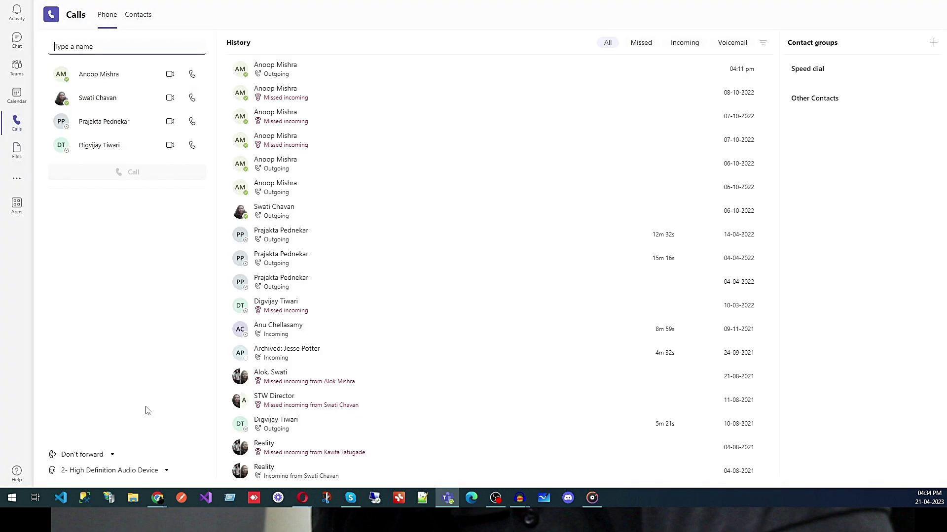
Forward incoming calls to voicemail and open the full Calls settings from the forwarding dropdown
left_click(112, 456)
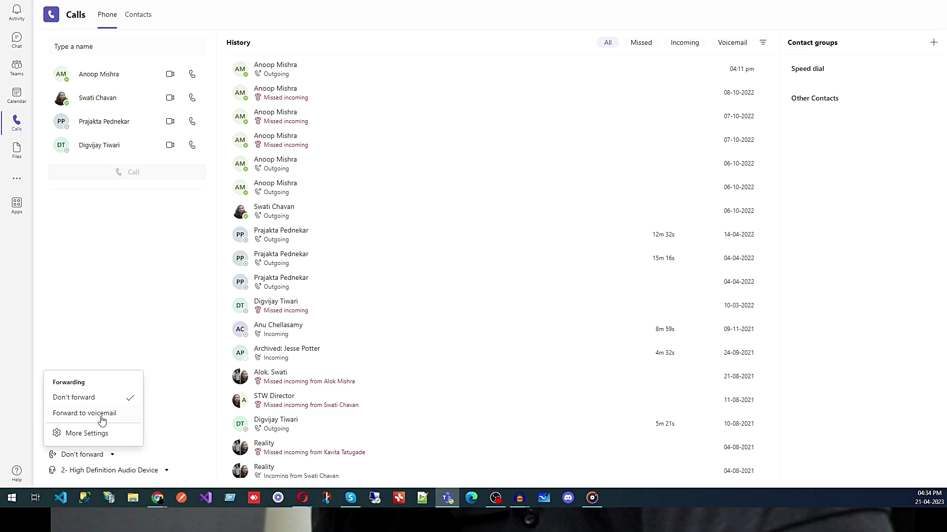
key("Escape")
left_click(109, 456)
left_click(101, 435)
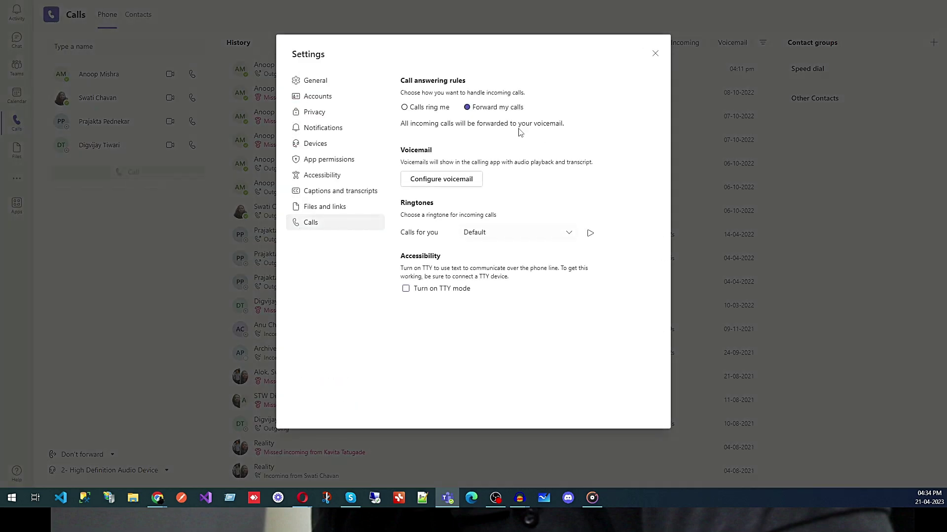
Scroll through General settings, then open and close Out of Office, leaving automatic replies off
left_click(320, 81)
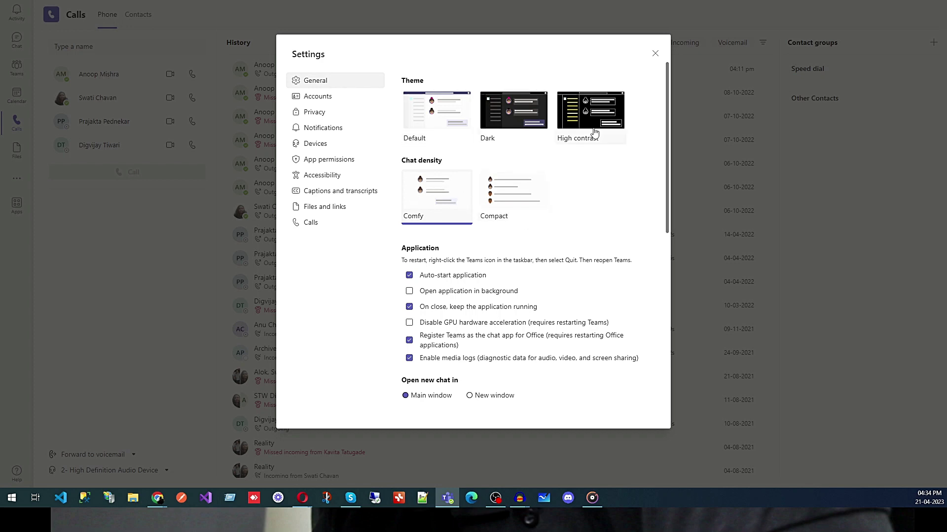
scroll(616, 207, "down", 2)
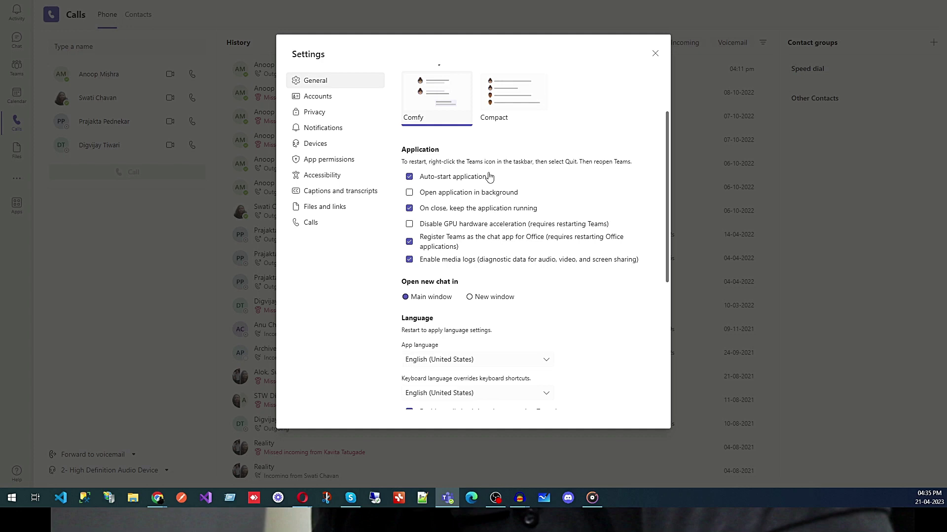
scroll(489, 177, "down", 3)
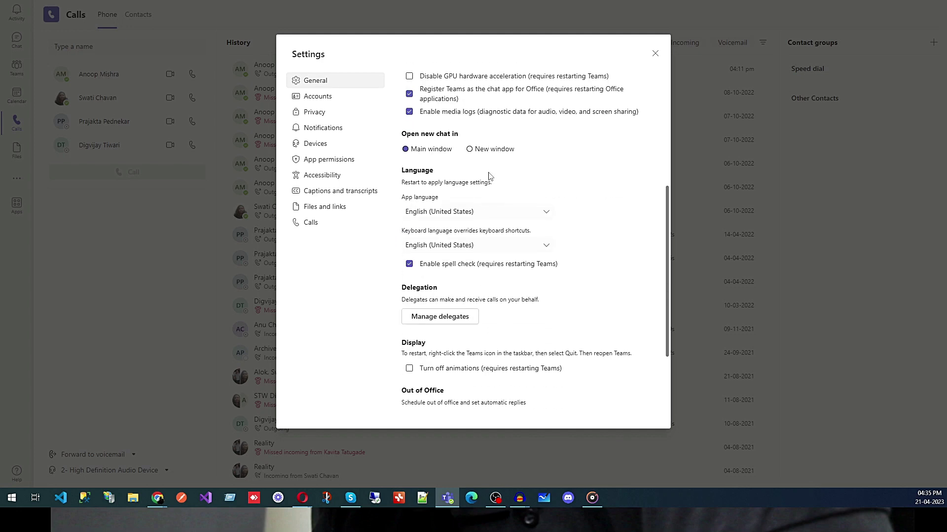
scroll(490, 177, "down", 2)
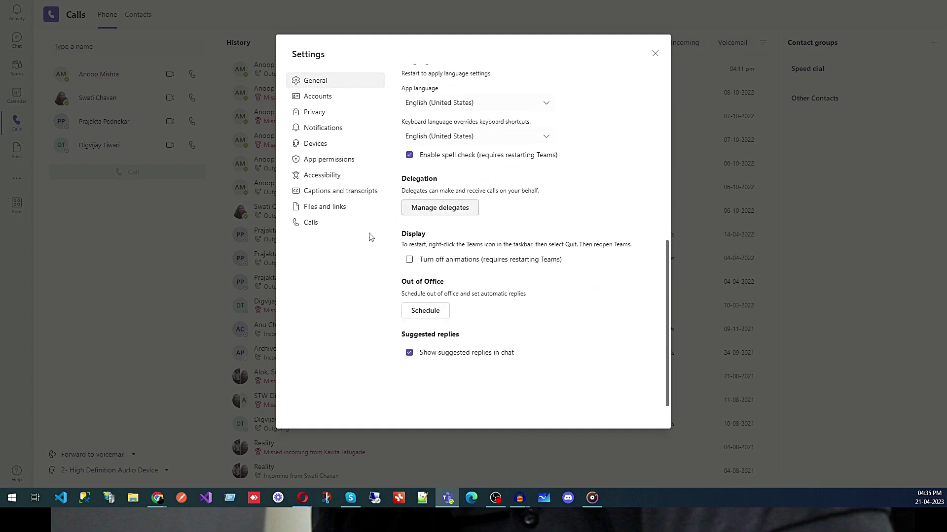
left_click(425, 311)
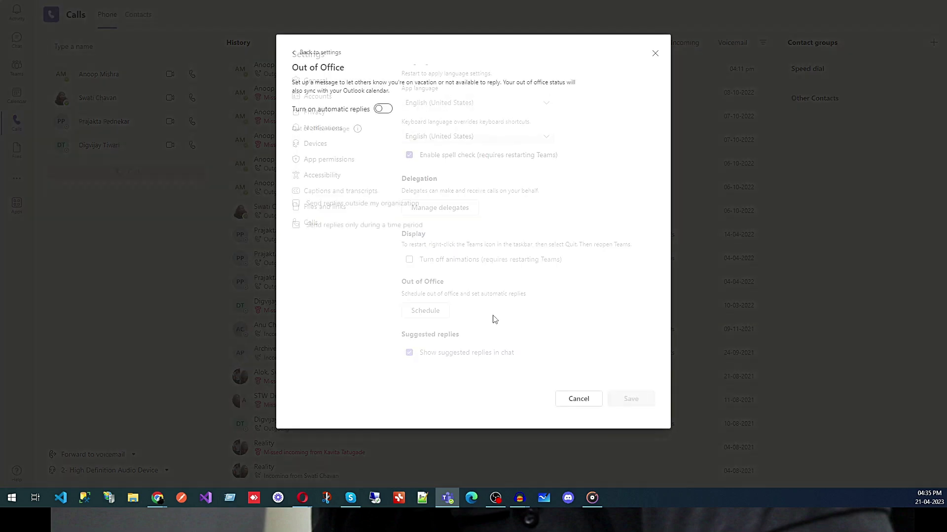
left_click(655, 53)
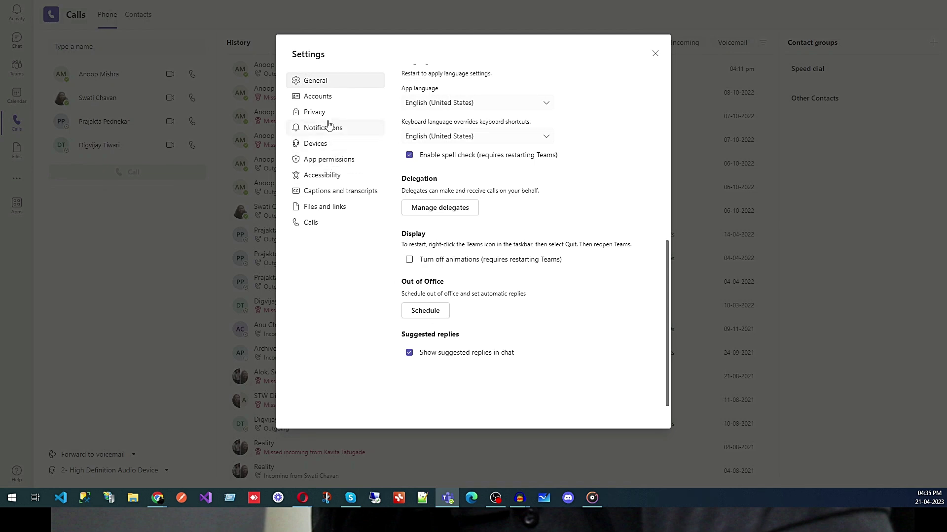
Check Privacy's Manage priority access page without adding anyone, then close Settings
left_click(334, 102)
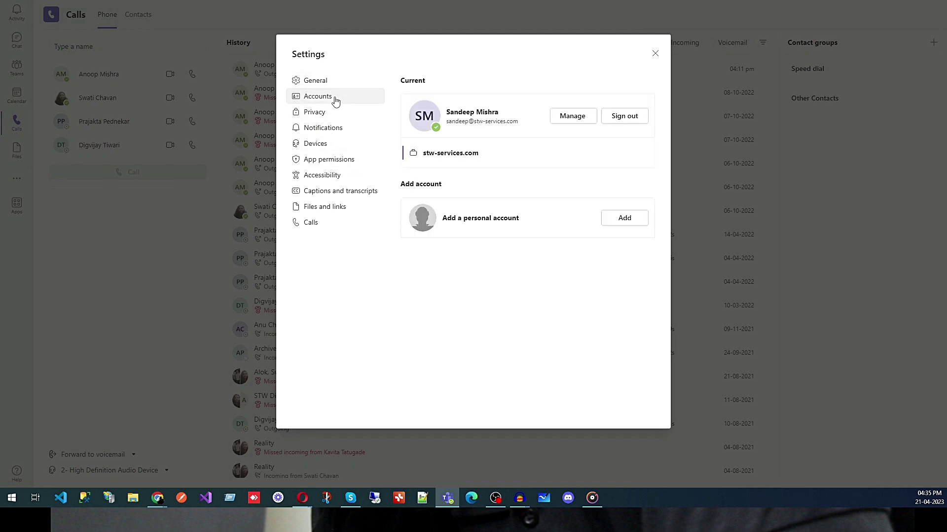
left_click(329, 114)
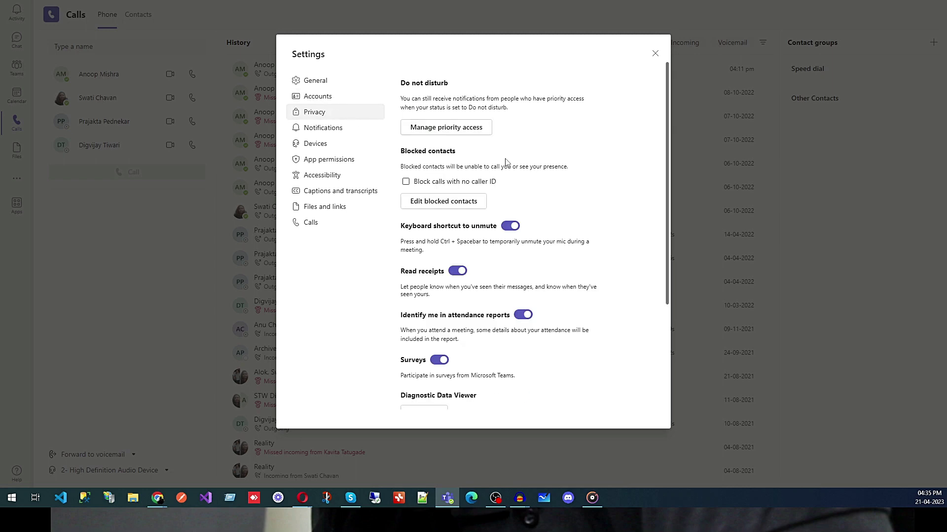
left_click(464, 127)
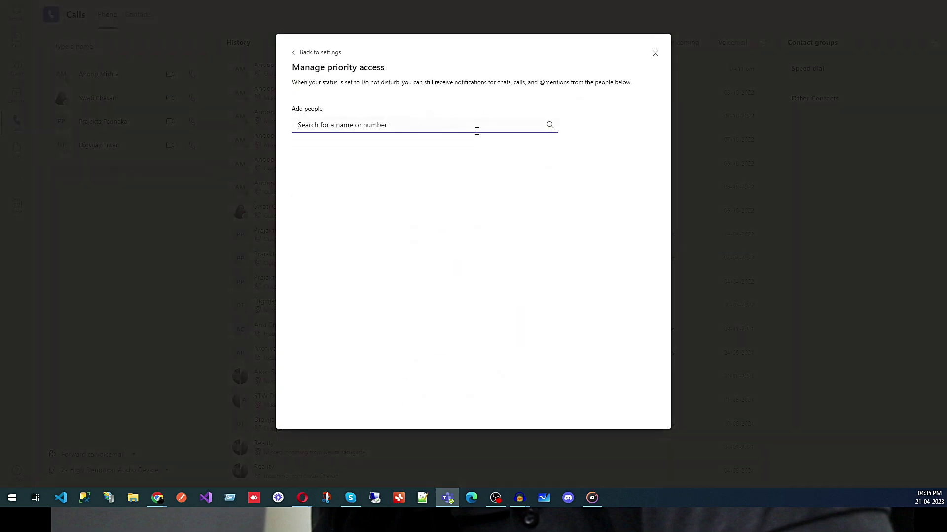
left_click(655, 54)
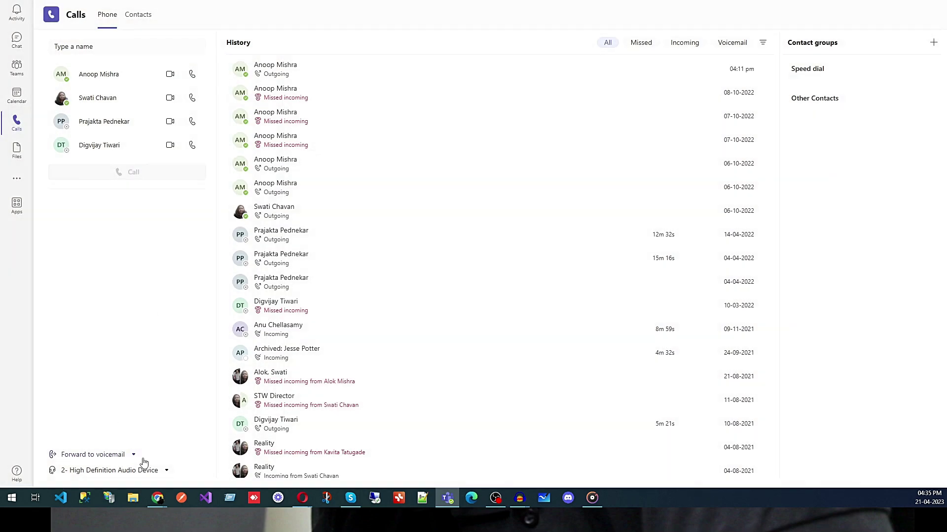
Reopen Settings via the forwarding dropdown's More settings and go to the Privacy page
left_click(134, 455)
left_click(116, 432)
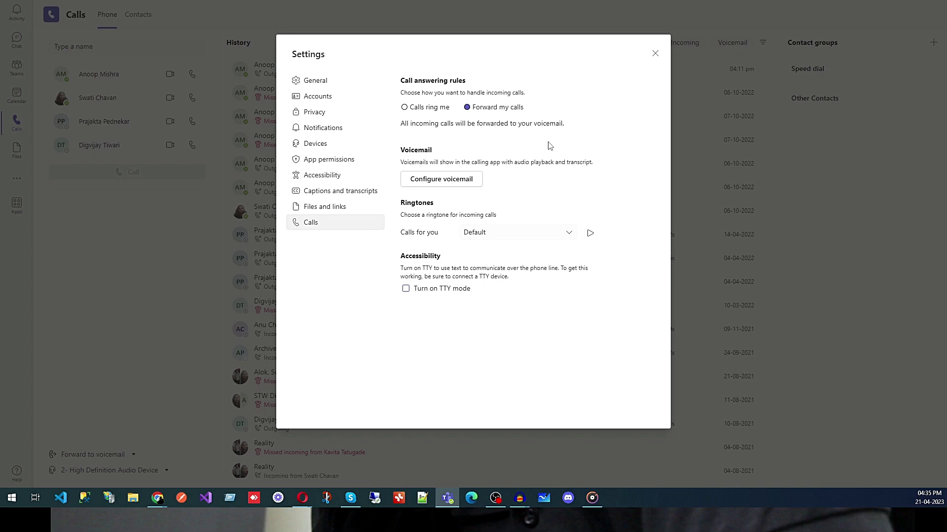
left_click(320, 113)
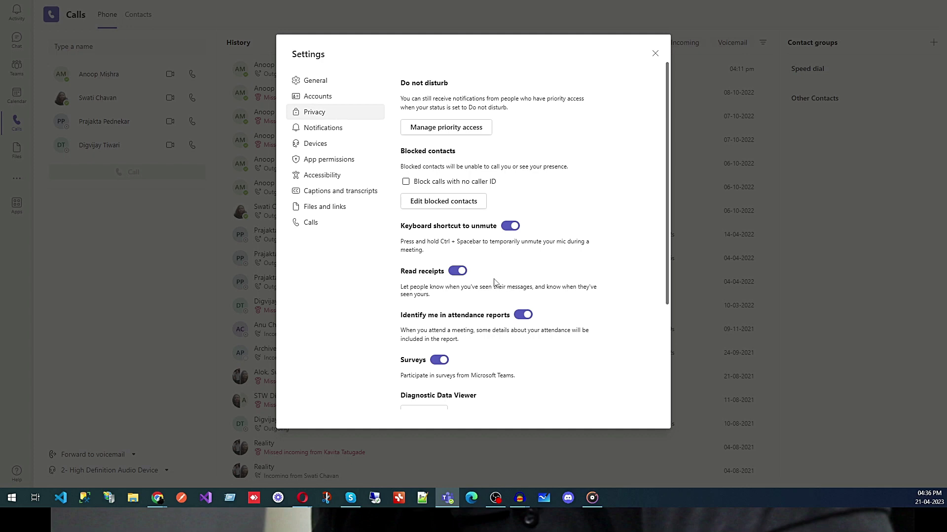
Scroll through the remaining Privacy options, then switch to Notifications settings
scroll(494, 282, "down", 2)
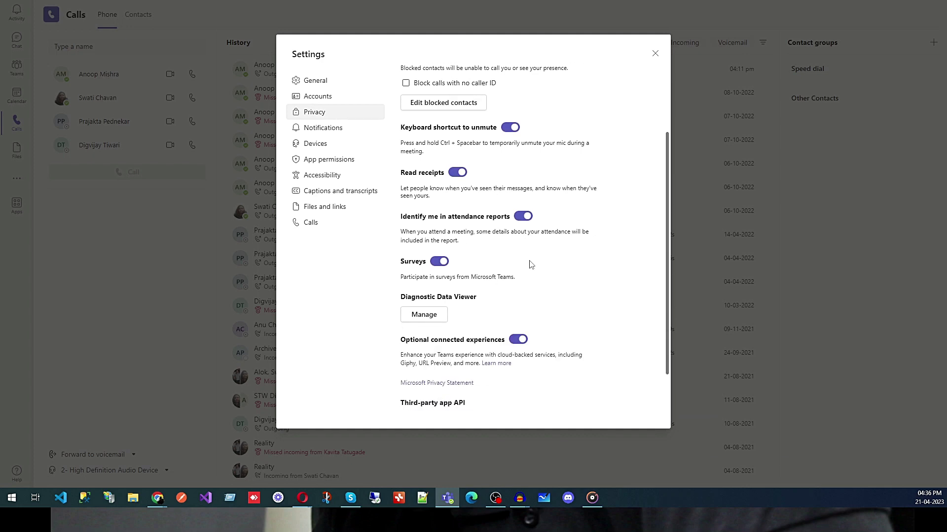
scroll(530, 265, "down", 1)
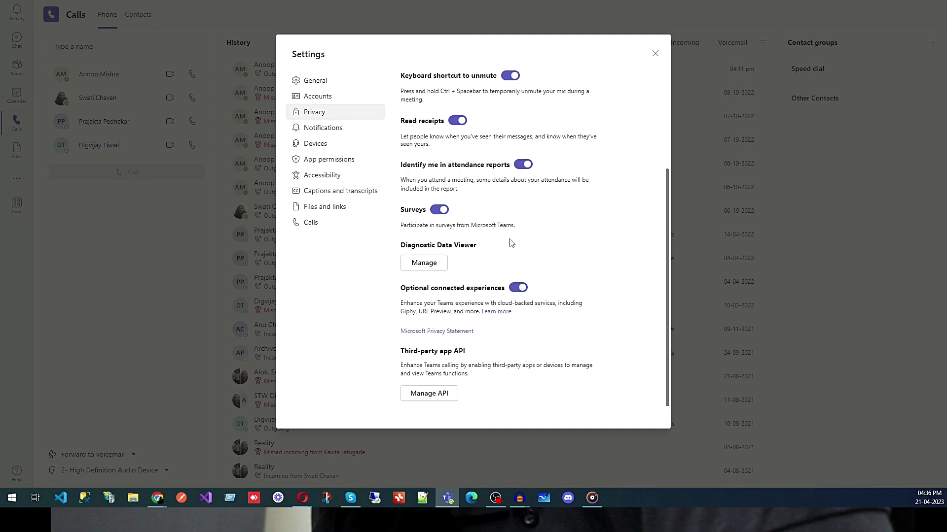
left_click(324, 130)
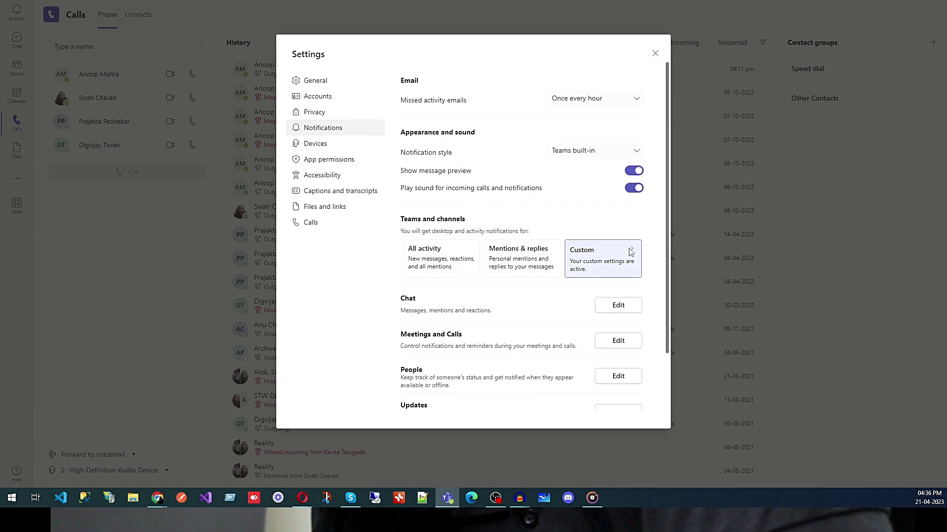
scroll(632, 251, "down", 2)
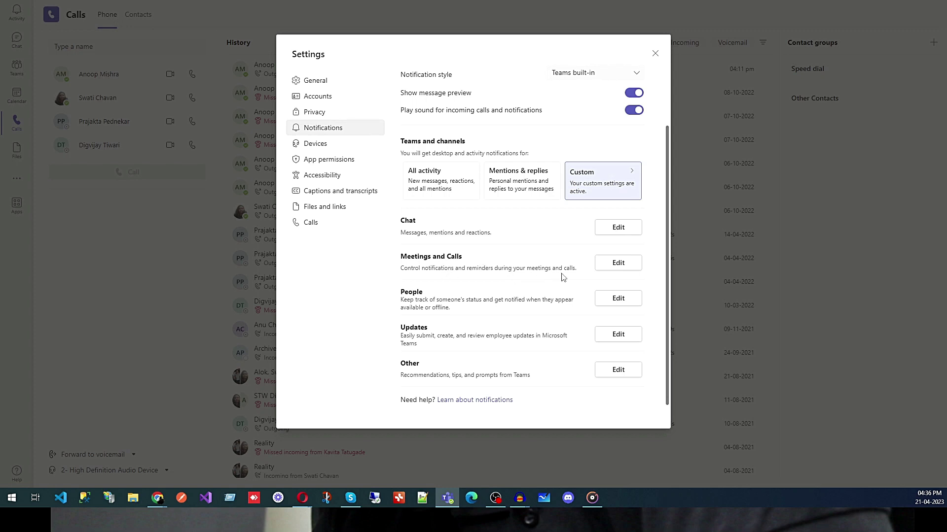
Open the Meetings and Calls notification options via its Edit button
left_click(610, 269)
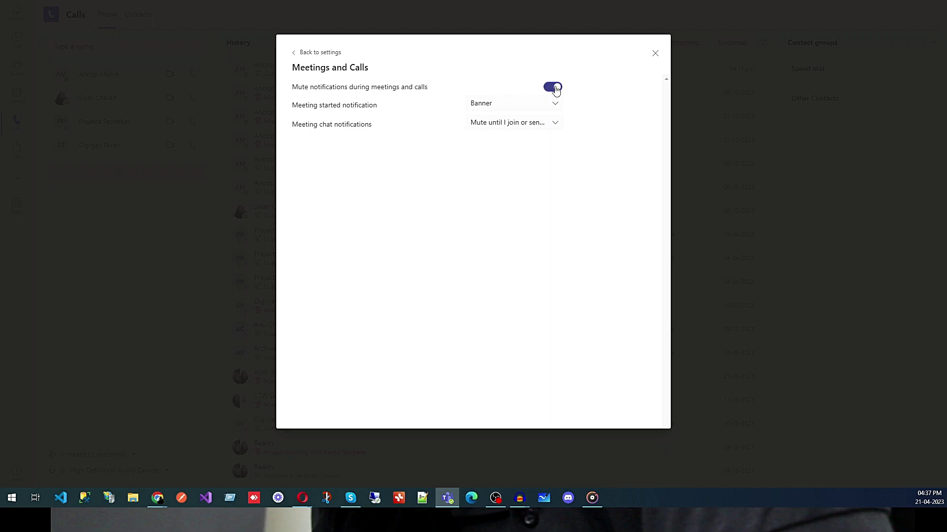
Open the People status-notification page twice without adding anyone, then close Settings
left_click(300, 55)
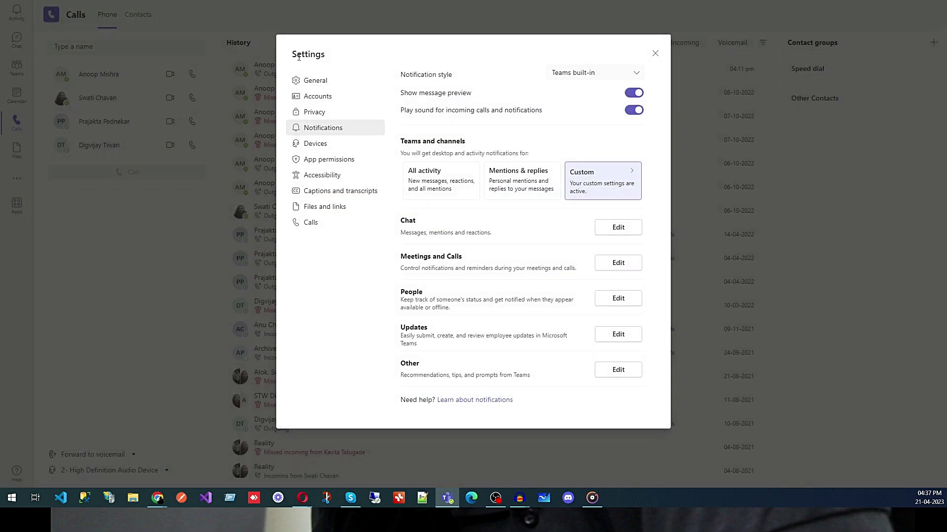
left_click(618, 299)
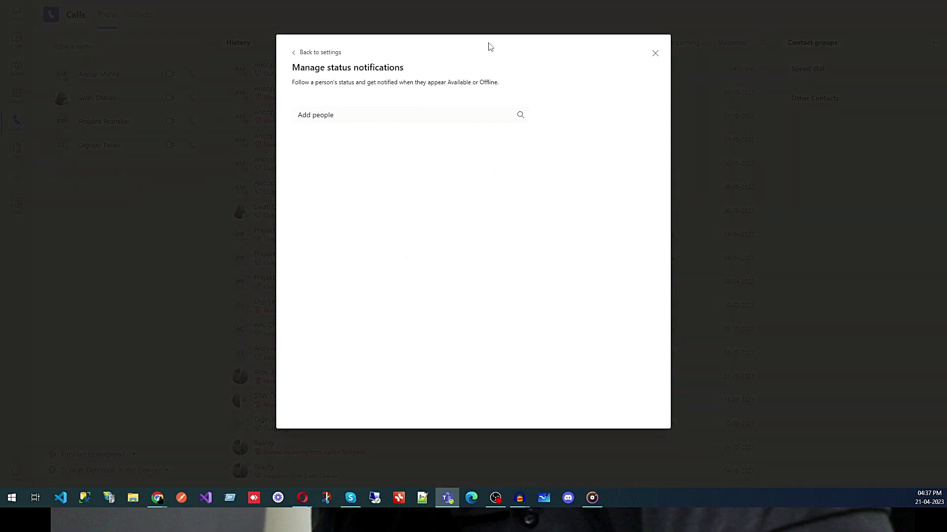
left_click(296, 53)
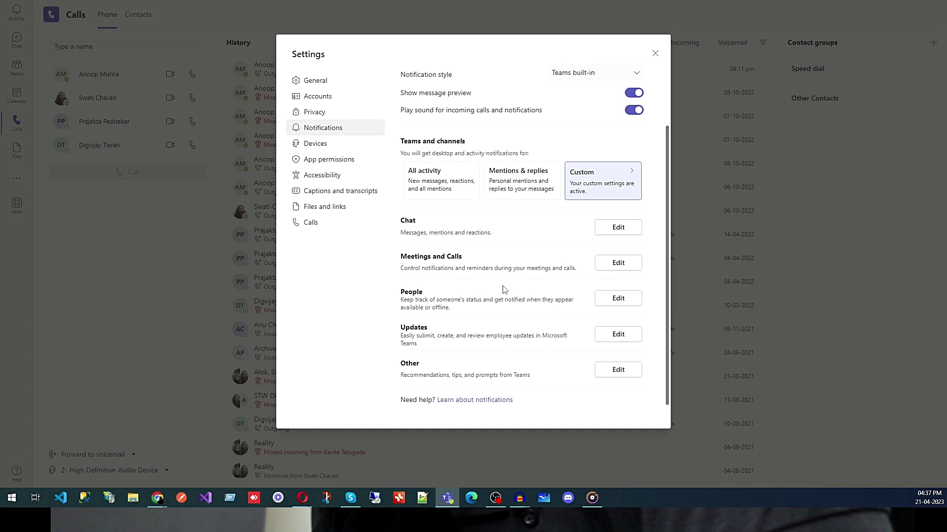
left_click(618, 299)
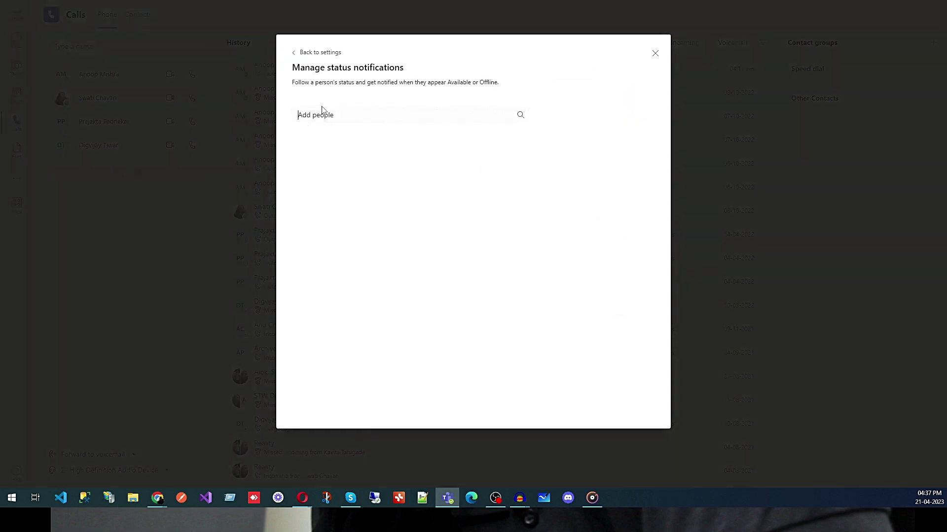
left_click(655, 53)
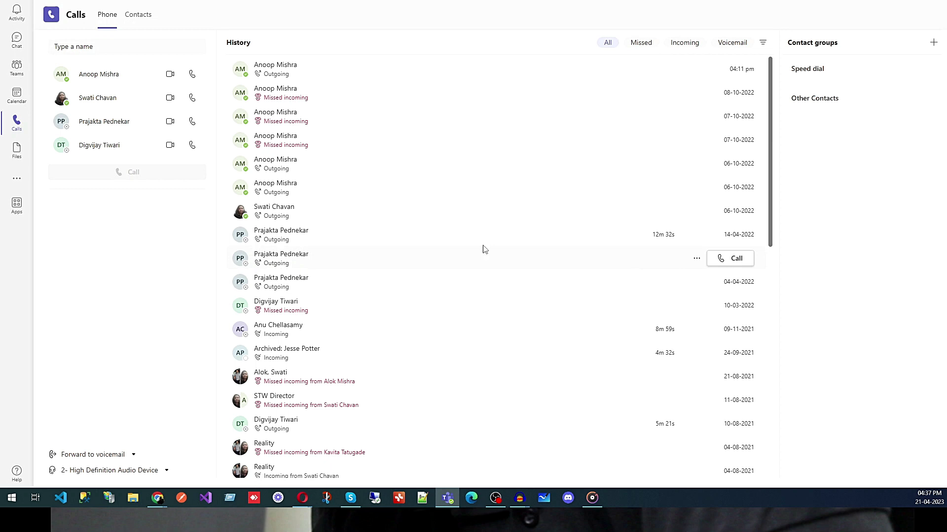
Reopen Settings via More Settings, go to Notifications and scroll to Updates and Other
left_click(133, 456)
left_click(104, 434)
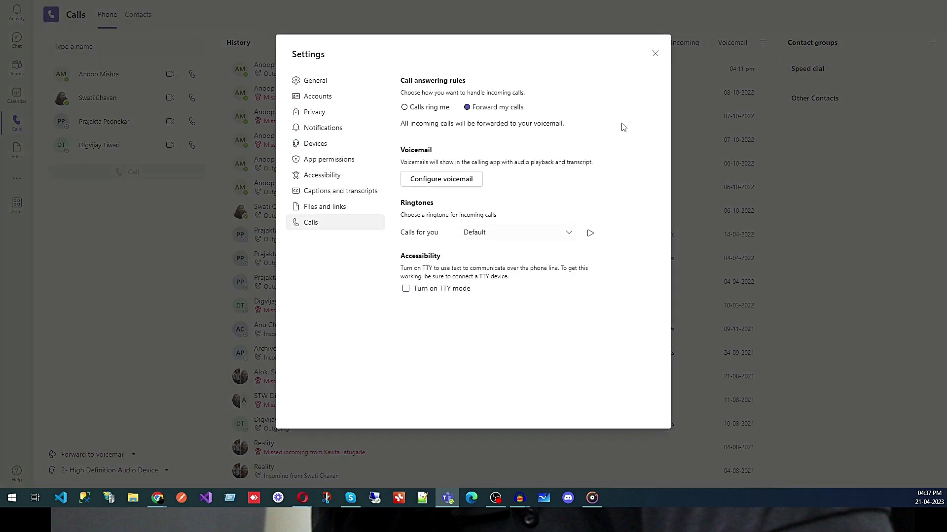
left_click(367, 112)
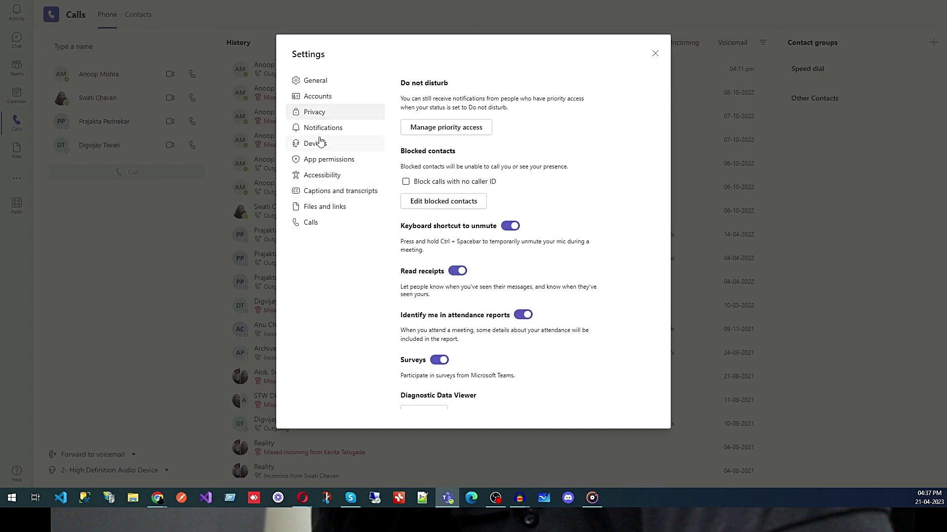
left_click(350, 137)
scroll(518, 285, "down", 3)
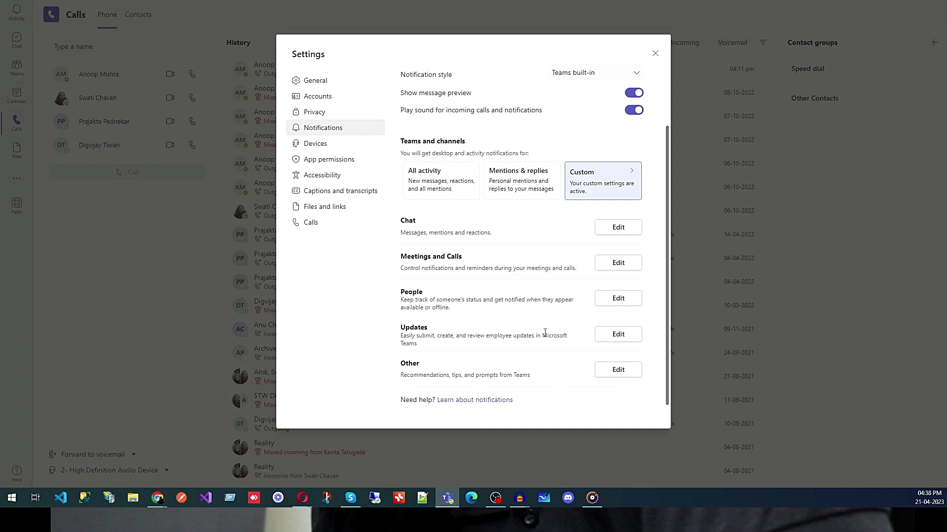
left_click(628, 340)
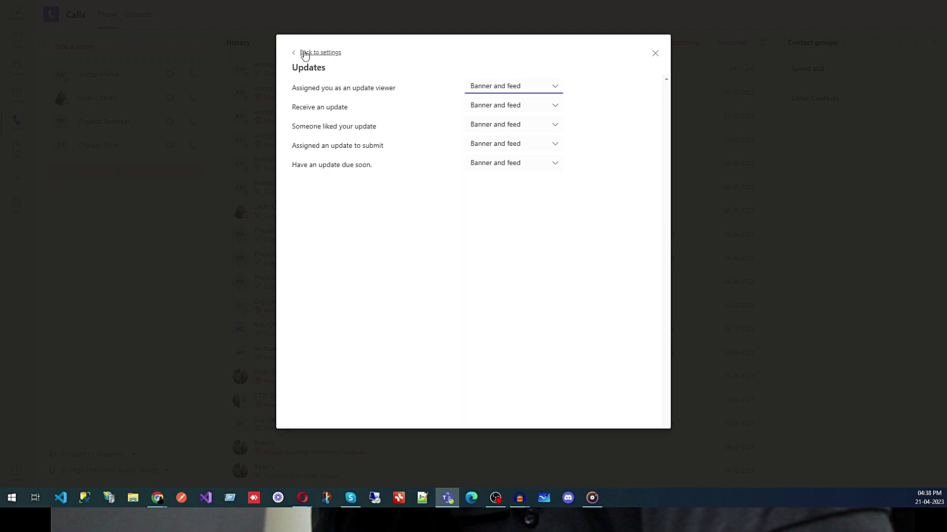
left_click(530, 87)
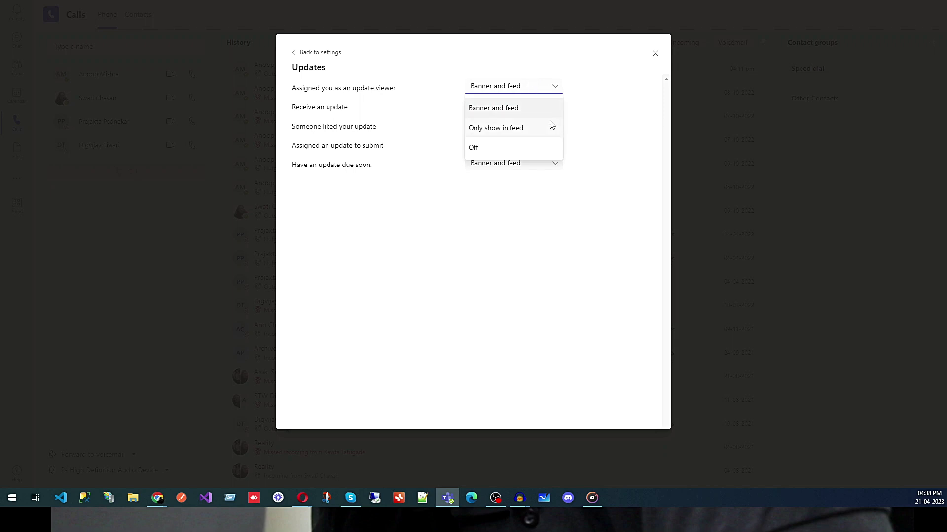
left_click(478, 254)
left_click(299, 54)
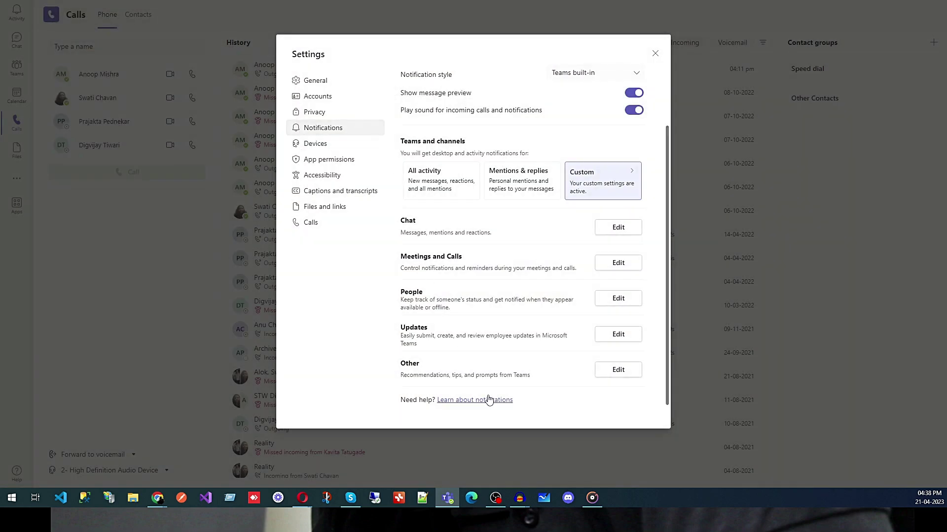
Review the audio and speaker lists, keeping 2- High Definition Audio Device, then view App permissions
left_click(324, 149)
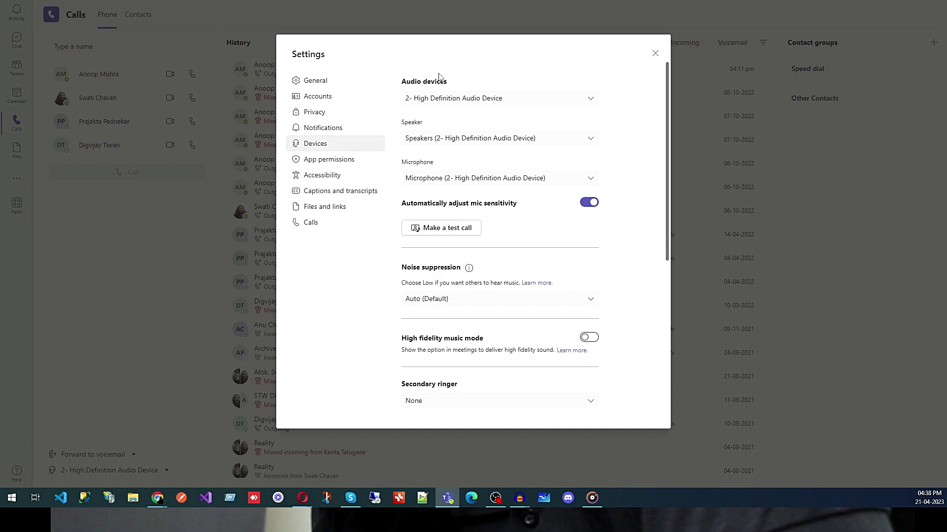
left_click(443, 103)
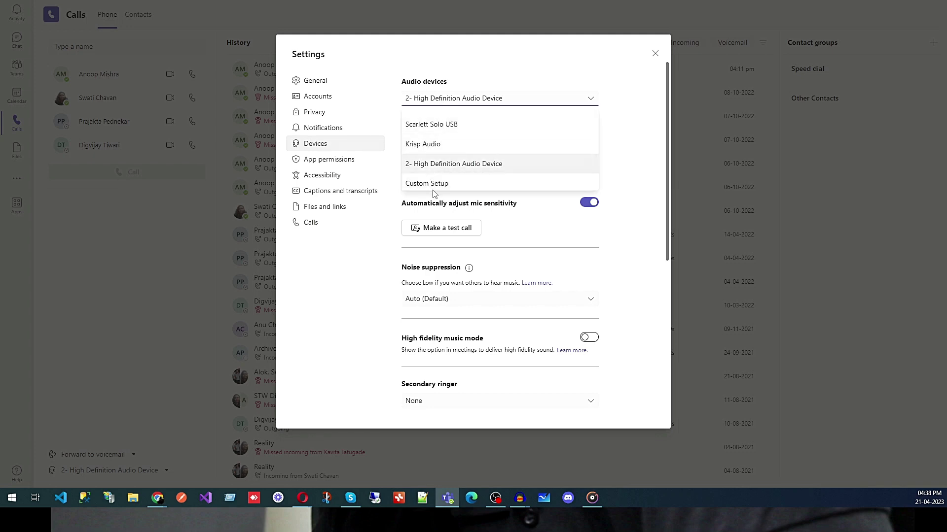
left_click(423, 167)
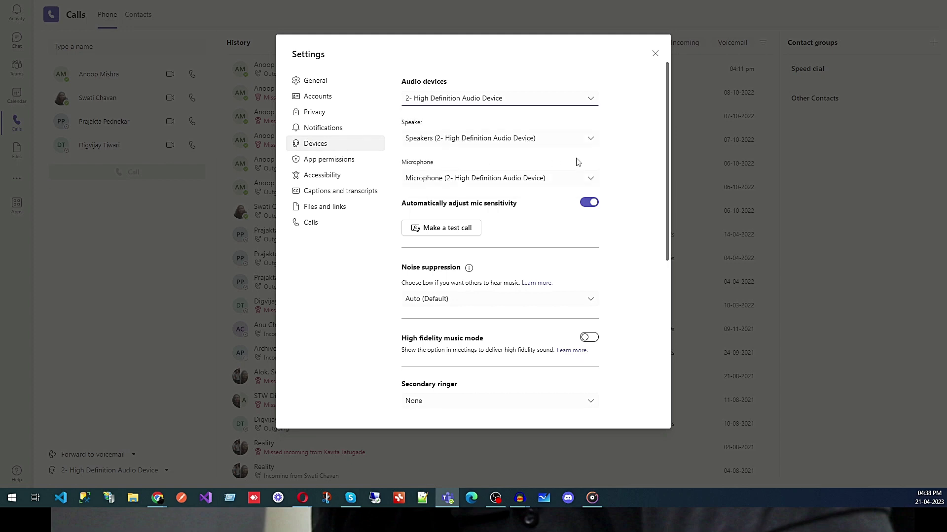
left_click(553, 143)
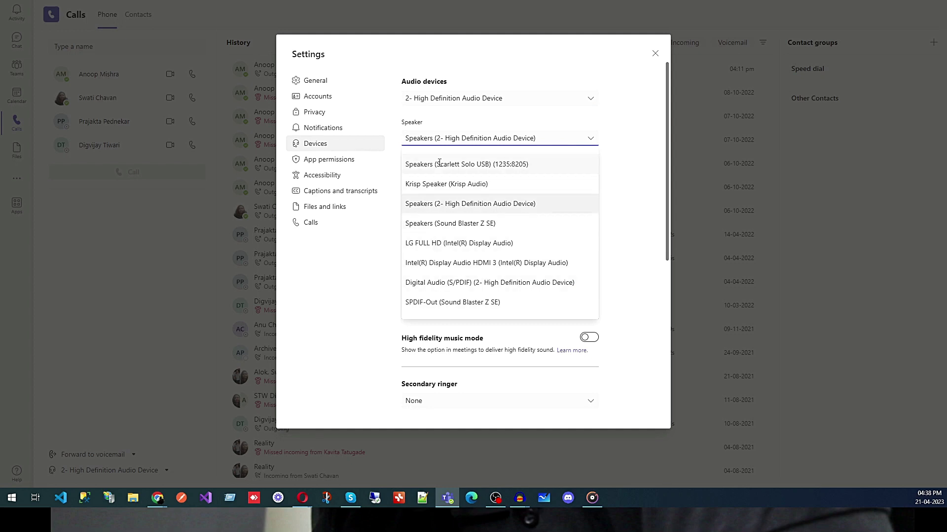
left_click(652, 142)
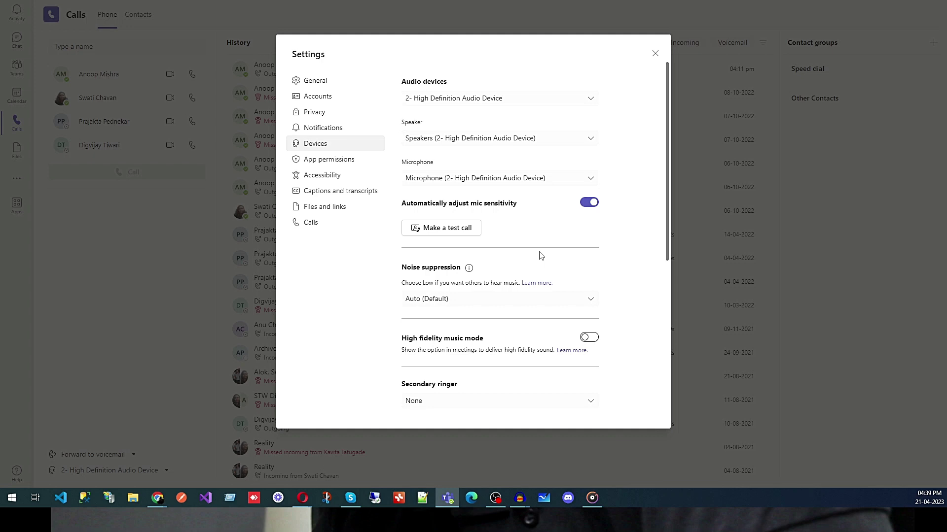
left_click(351, 160)
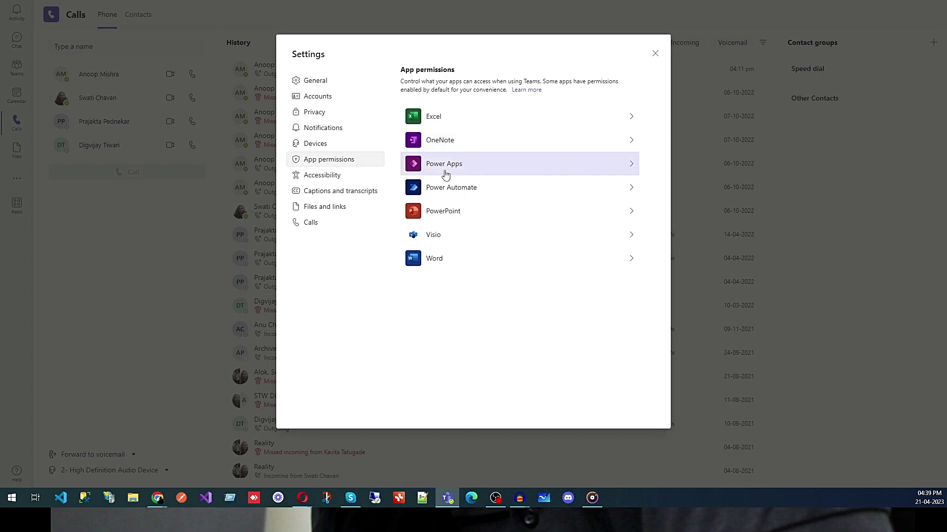
Go from Calls to the Files and links page showing the Downloads folder location
left_click(340, 228)
left_click(350, 210)
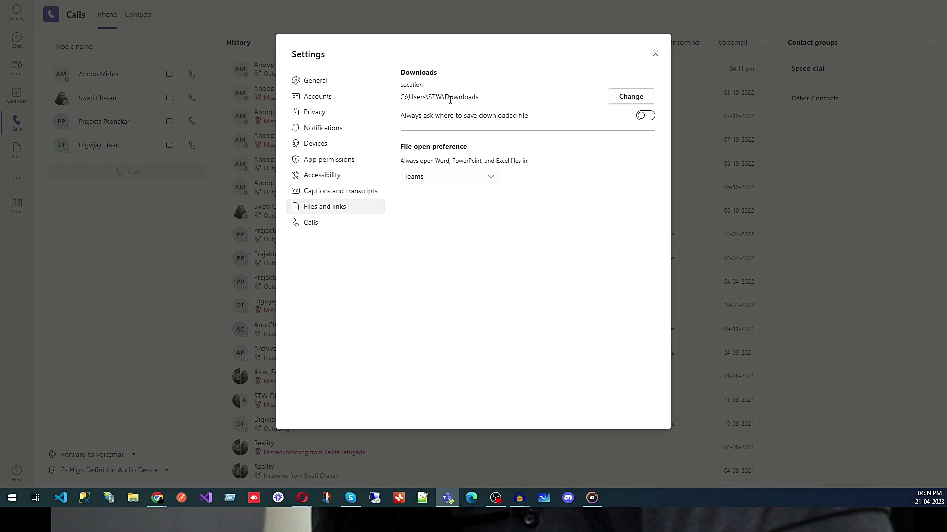
Keep the downloads folder and 'Always ask' off, then view the Captions and transcripts and Calls pages
left_click(628, 97)
key("Escape")
left_click(649, 118)
left_click(642, 118)
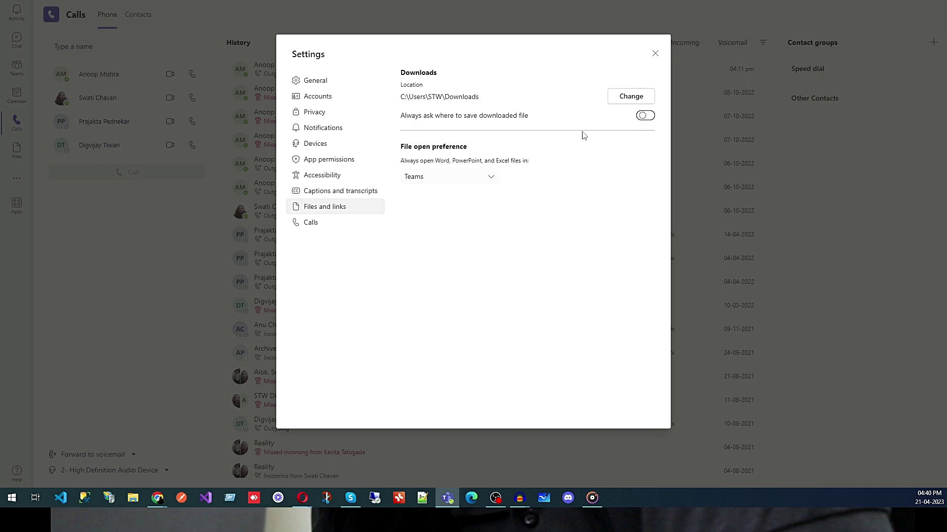
left_click(348, 192)
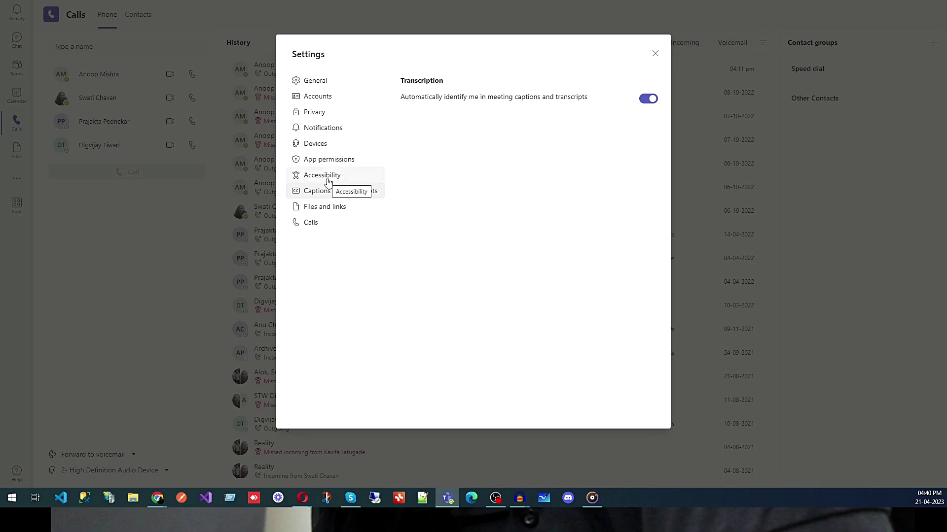
left_click(310, 223)
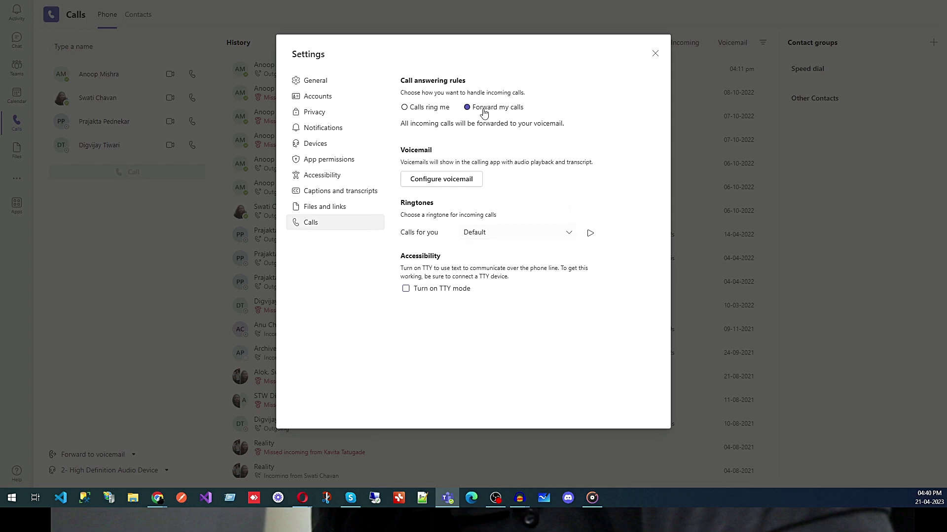
left_click(427, 182)
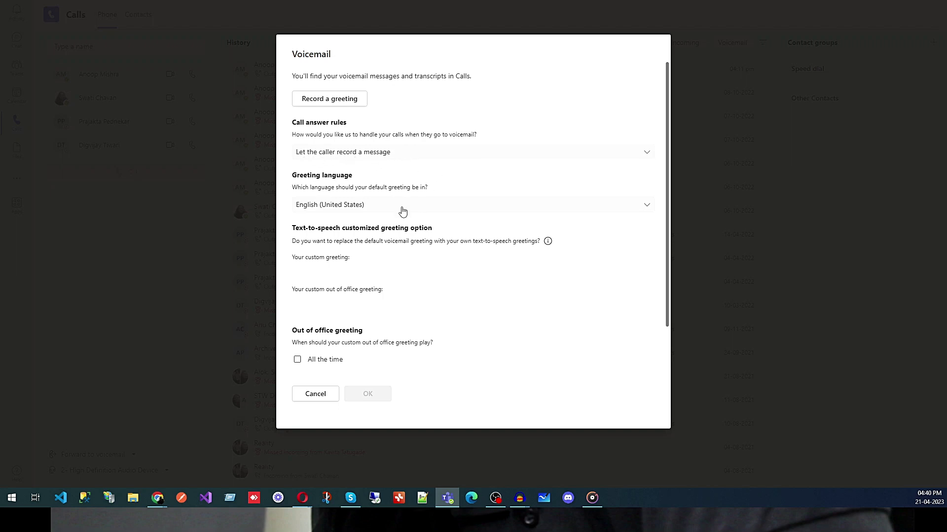
scroll(418, 254, "down", 1)
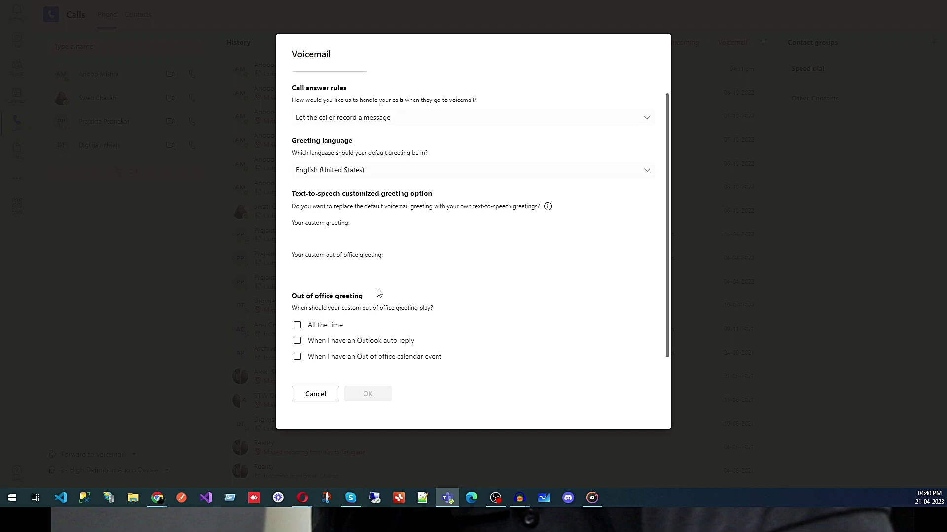
left_click(321, 393)
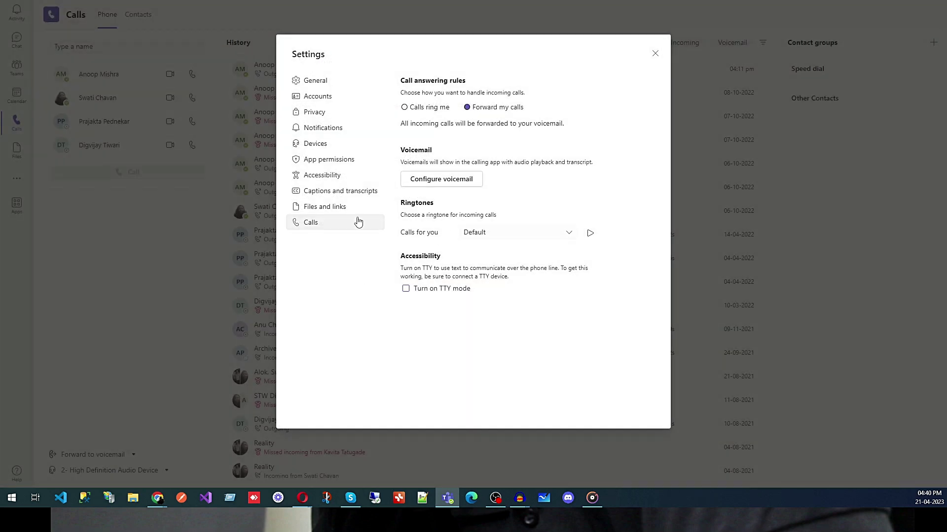
Highlight then deselect the Ringtones heading, and close Settings back to the Calls Phone history
double_click(422, 203)
left_click(674, 64)
left_click(655, 54)
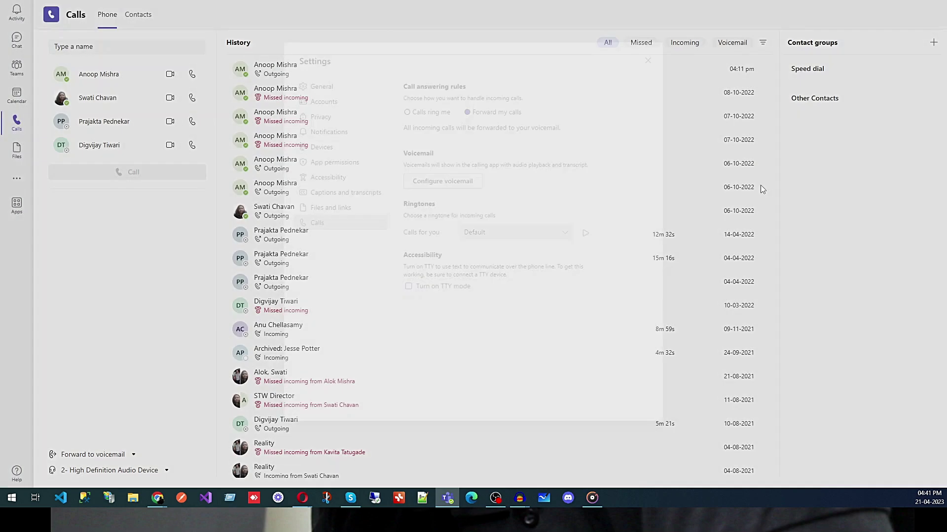